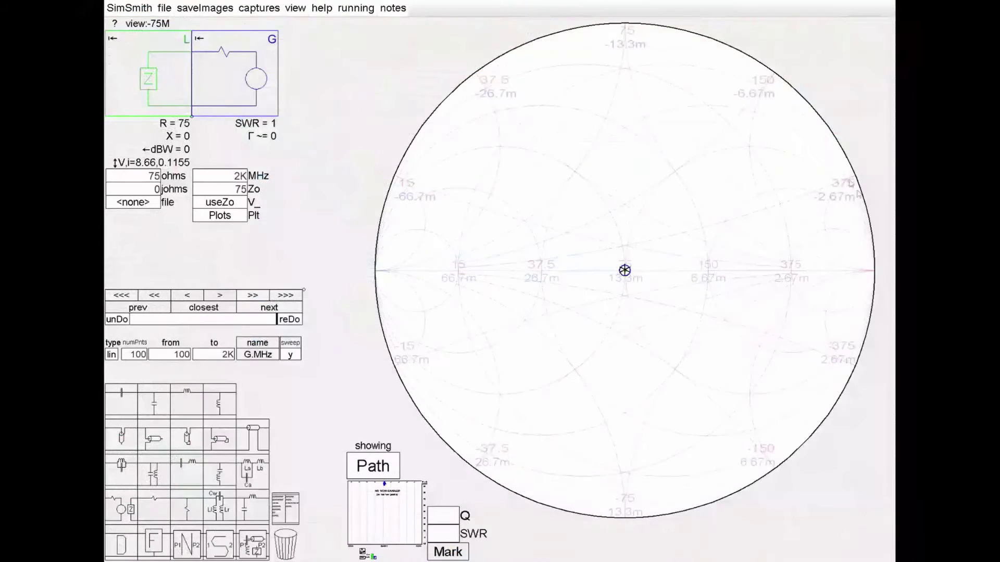
- Enter a 60 − j45 ohm load, giving SWR 2 and Γ 0.333∠-90
left_click(370, 74)
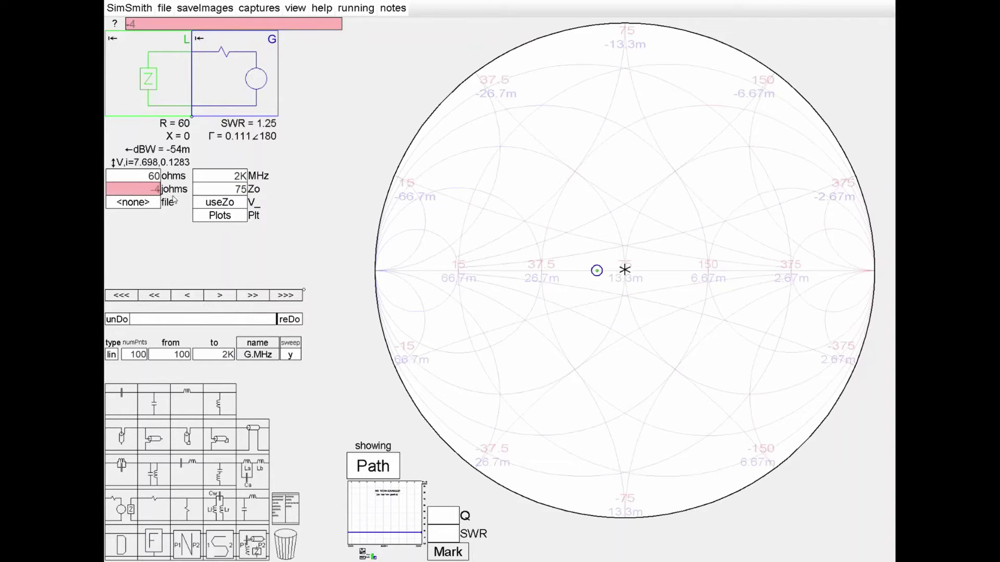
key("Return")
mouse_move(625, 354)
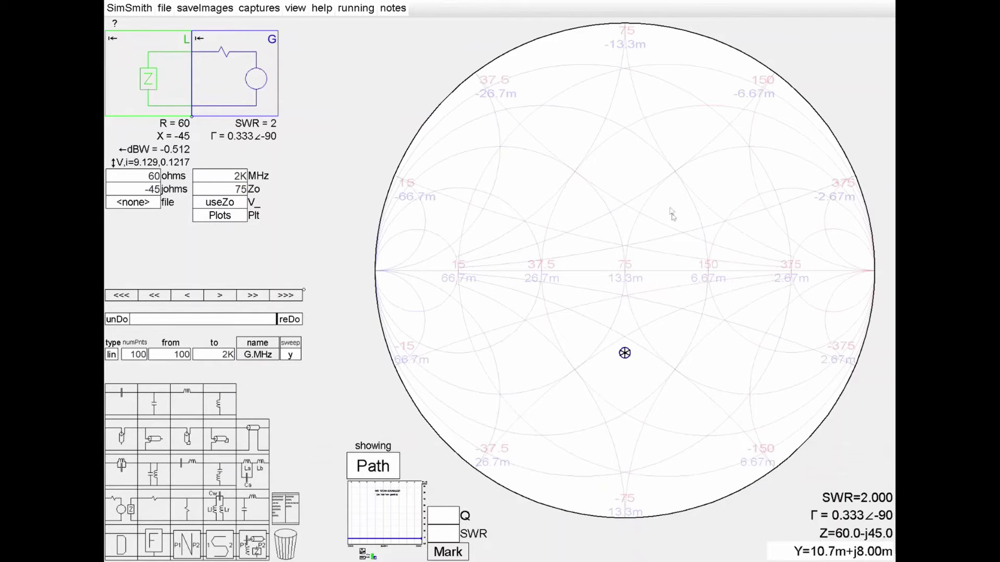
- Place a star marker and snap it onto 75 + j90 by temporarily setting the load there
left_click(676, 174)
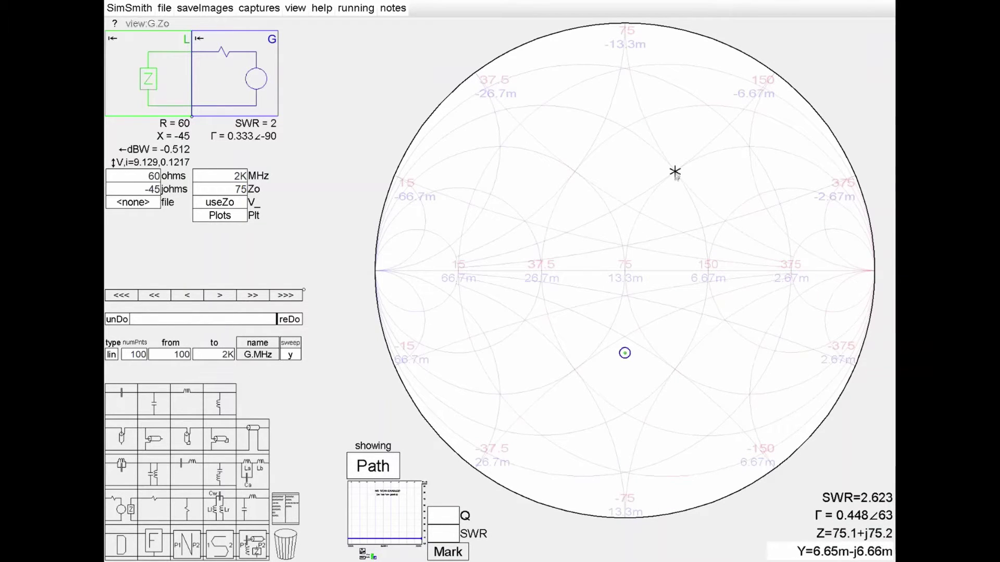
left_click(675, 173)
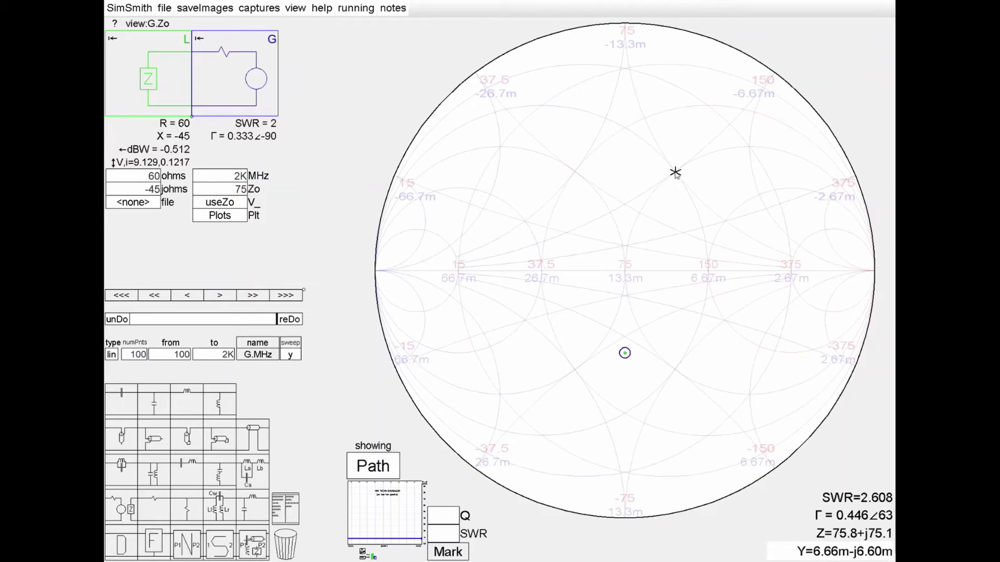
left_click(674, 172)
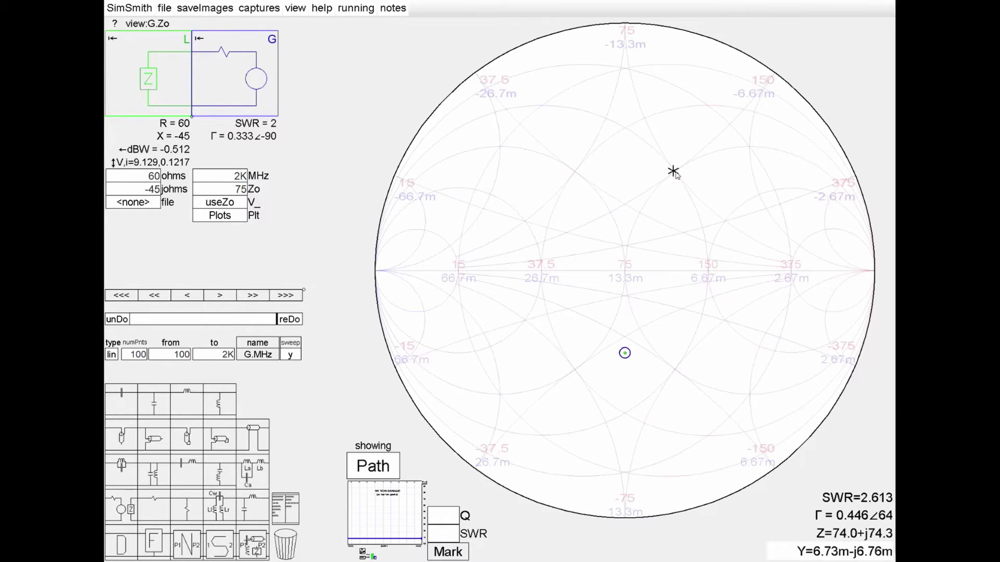
left_click(677, 172)
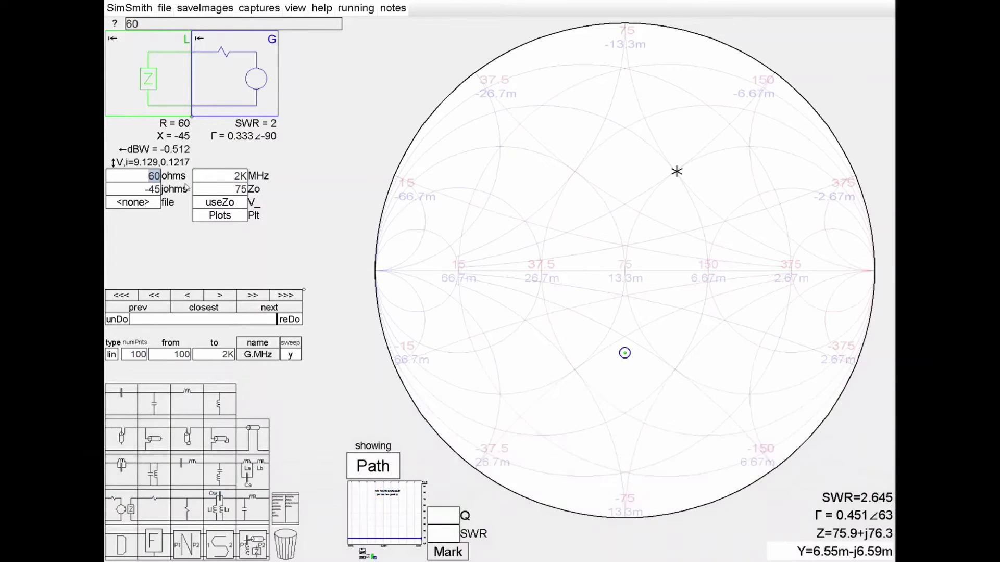
type("75")
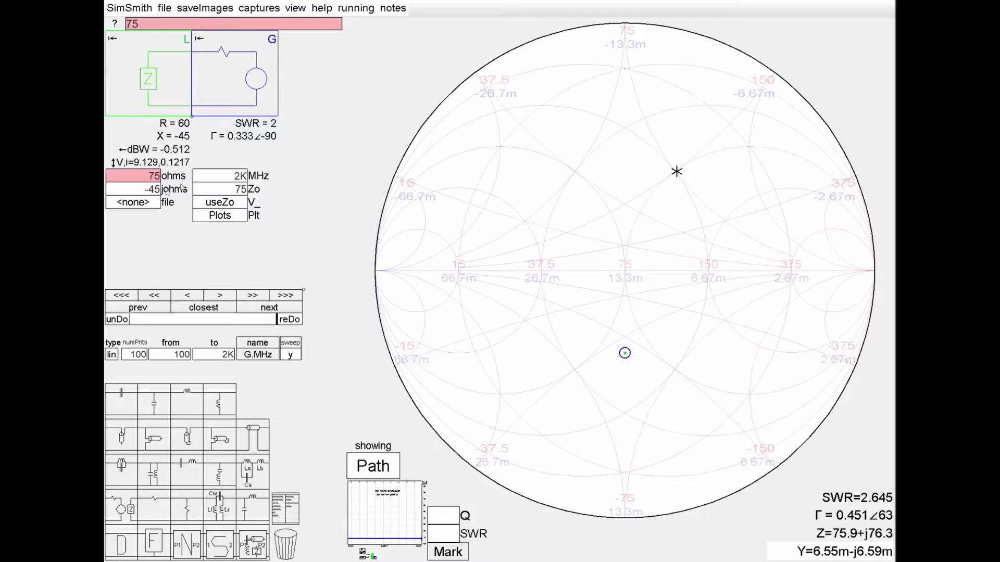
double_click(149, 189)
type("90")
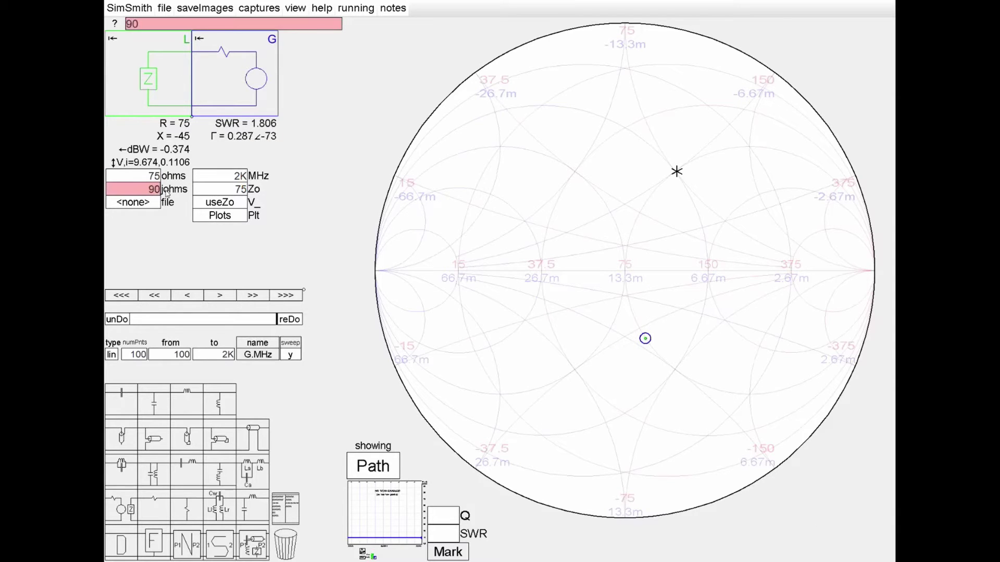
key("Return")
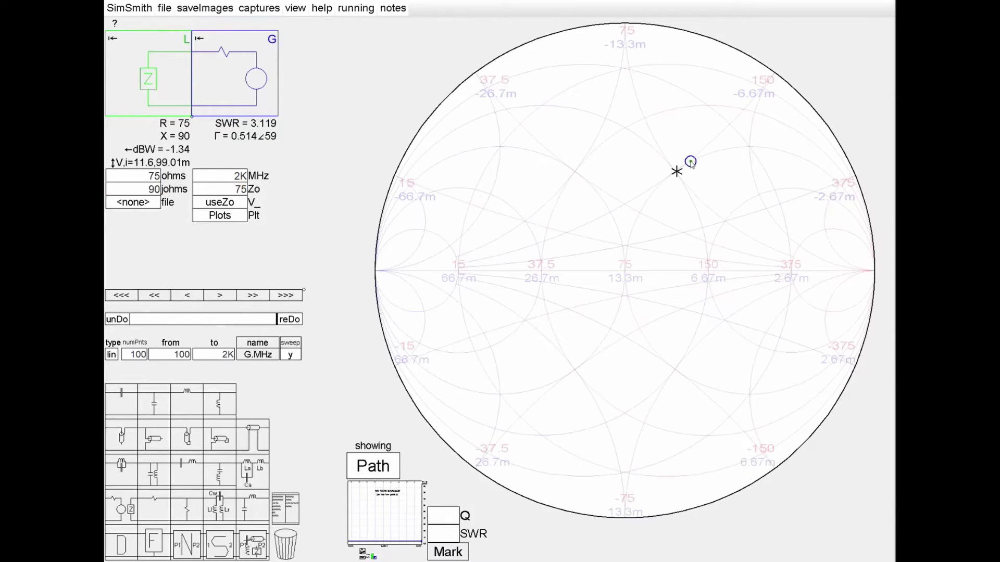
left_click(691, 162)
- Restore the load to 60 − j45 ohms
double_click(151, 177)
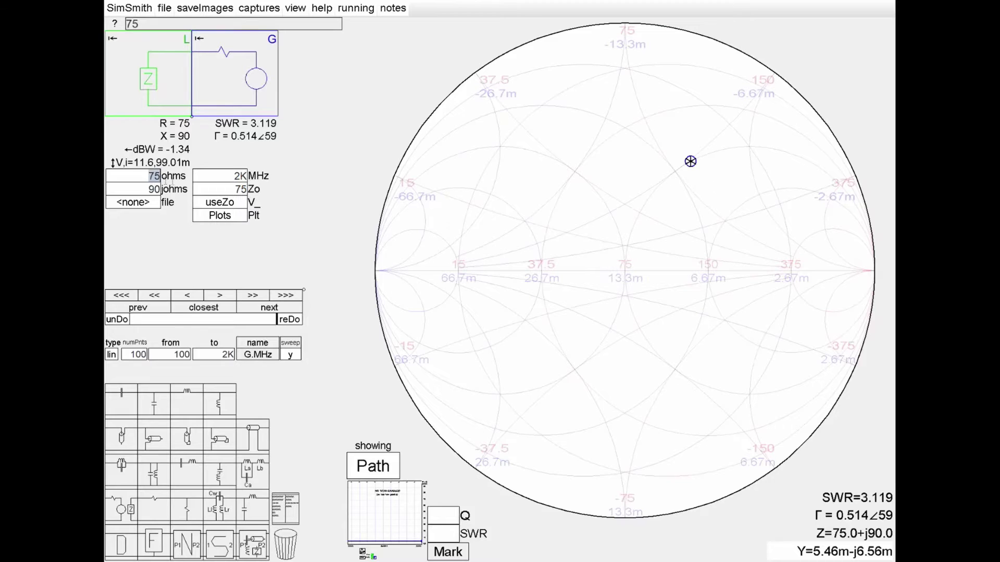
type("60")
double_click(161, 190)
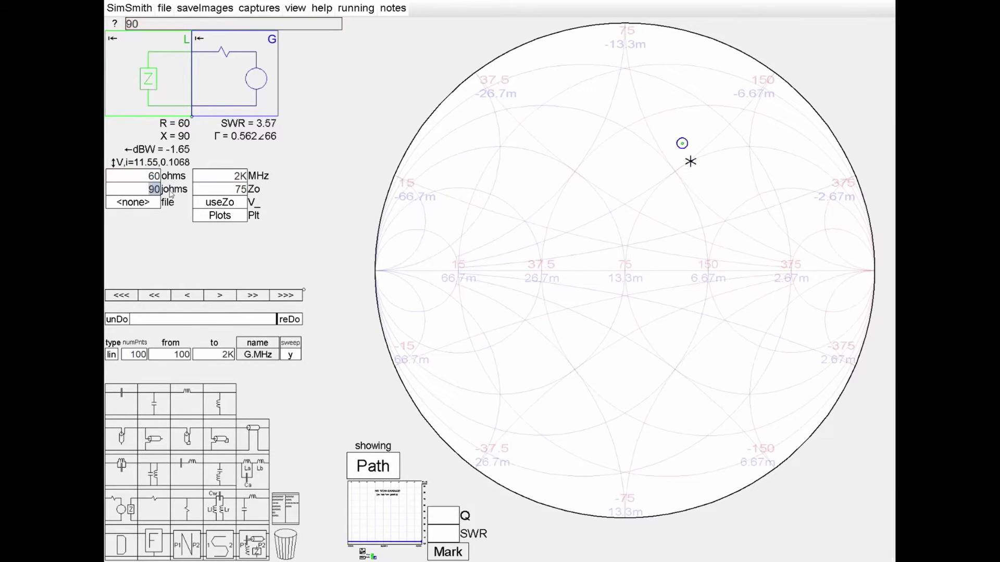
type("-45")
key("Return")
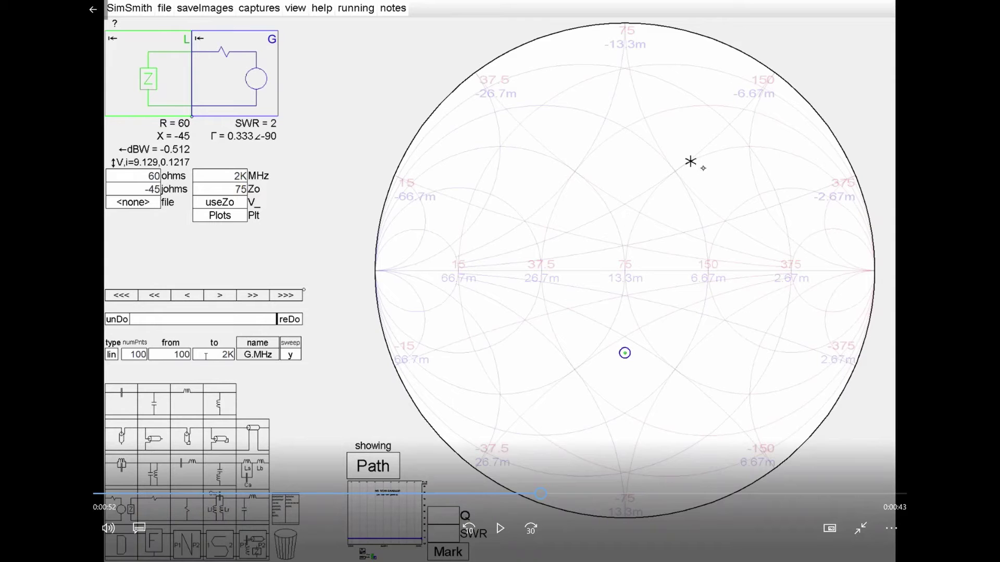
- Add transmission lines T1 and T2 after the load, each 45° long with Zo 75 ohms
key("space")
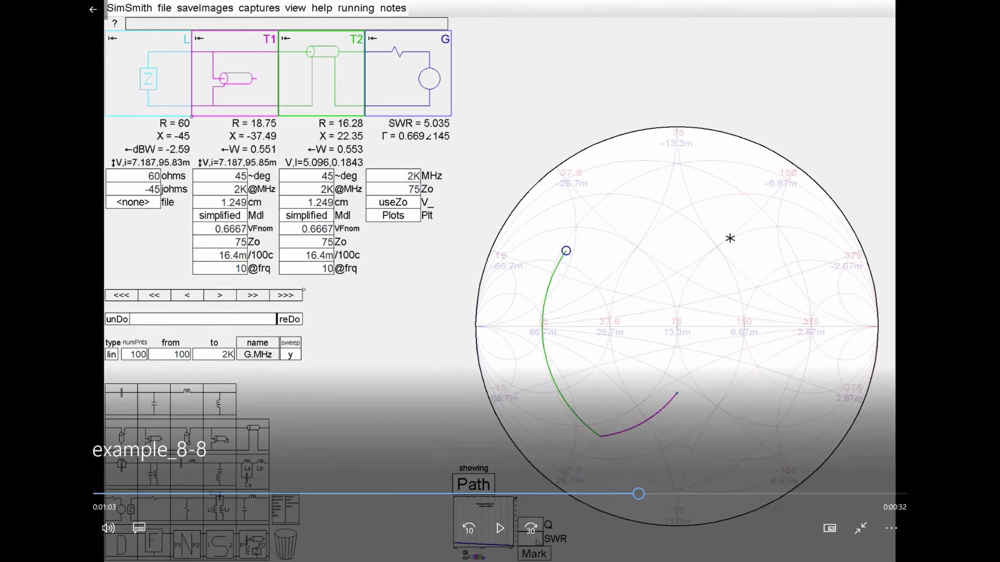
- Draw a dashed constant-SWR circle at 3.11 through the target marker
left_click(538, 543)
type("3")
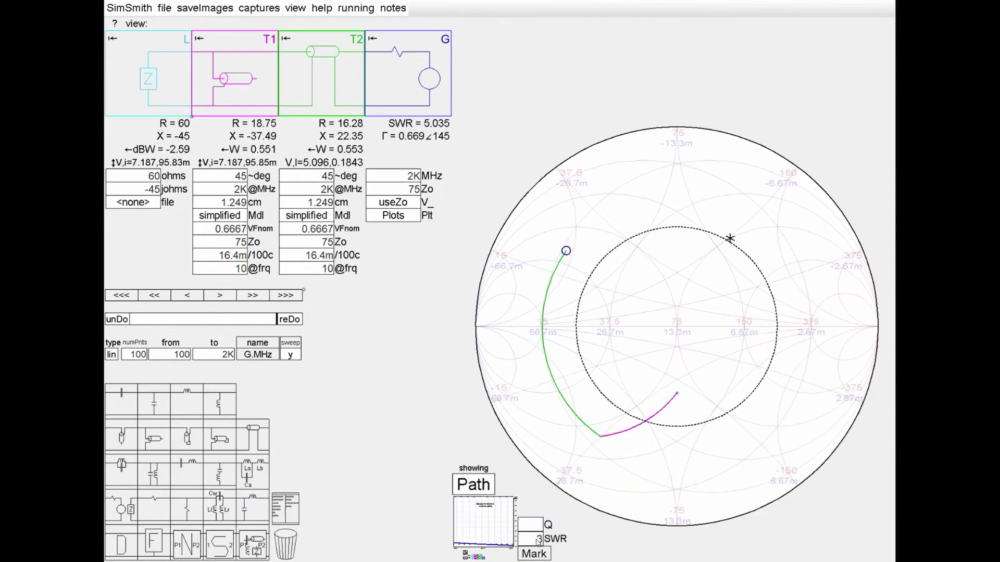
left_click(538, 542)
type(".1")
key("Return")
left_click(538, 543)
type("1")
key("Return")
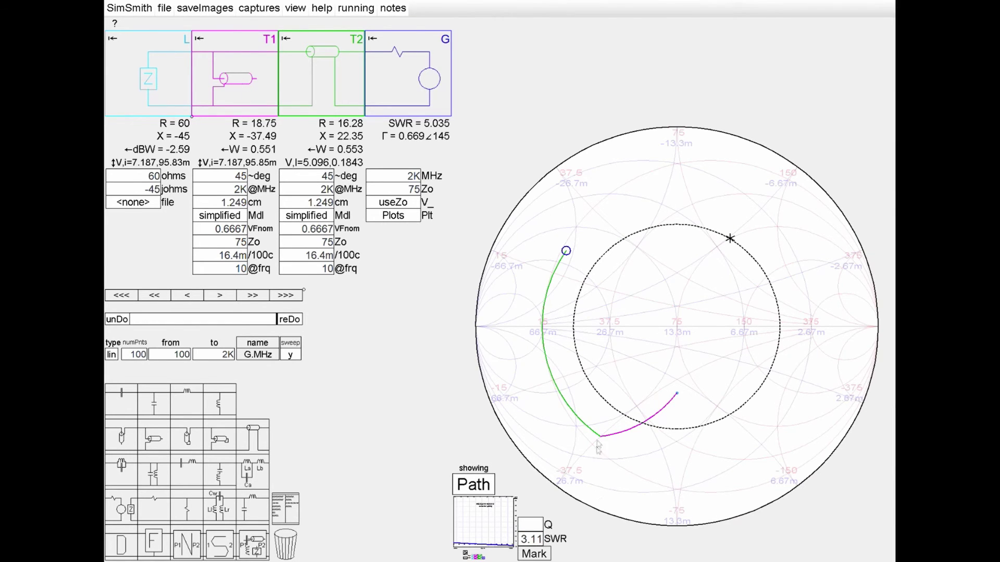
- Shorten T1 to 24.59° onto the SWR circle and lengthen T2 to 95.86°, reaching about 76 + j90.6
mouse_move(600, 438)
left_click_drag(600, 437, 642, 425)
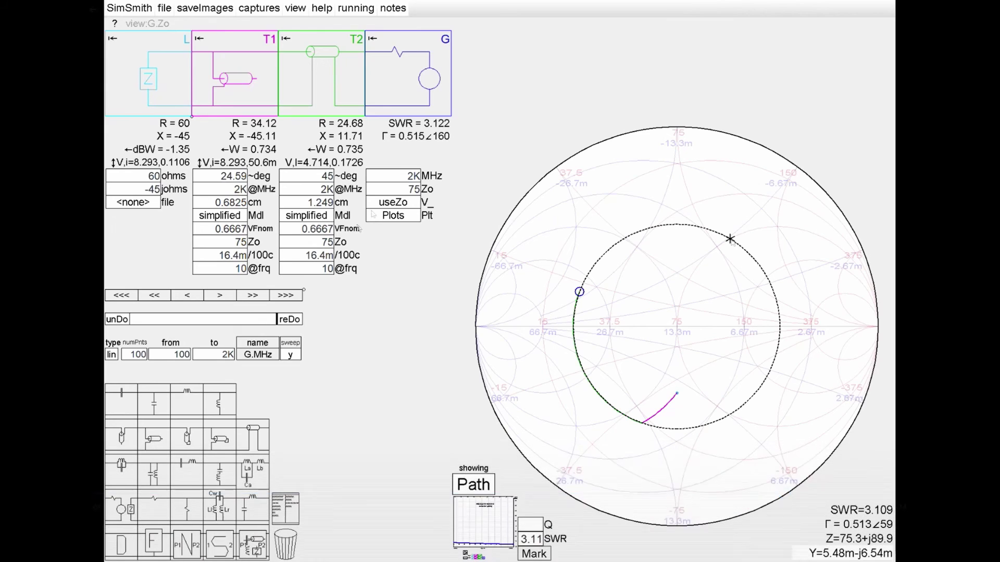
left_click(324, 203)
scroll(324, 203, "up", 10)
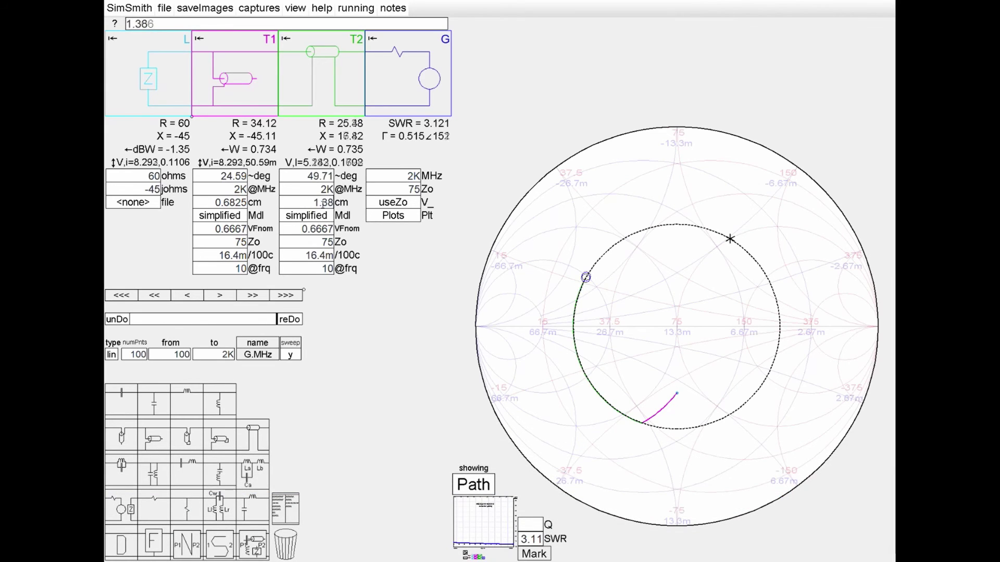
scroll(324, 203, "up", 15)
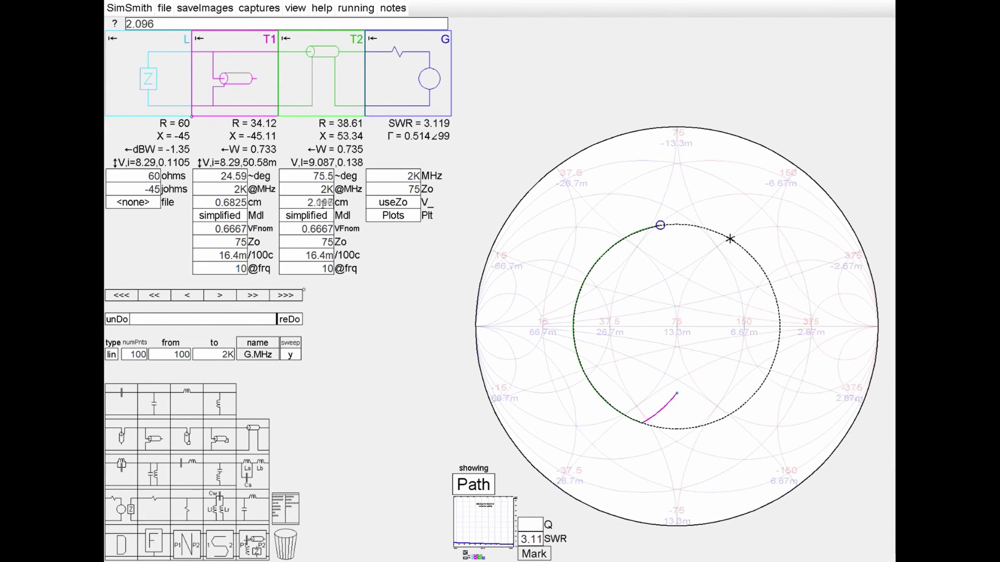
scroll(323, 203, "up", 2)
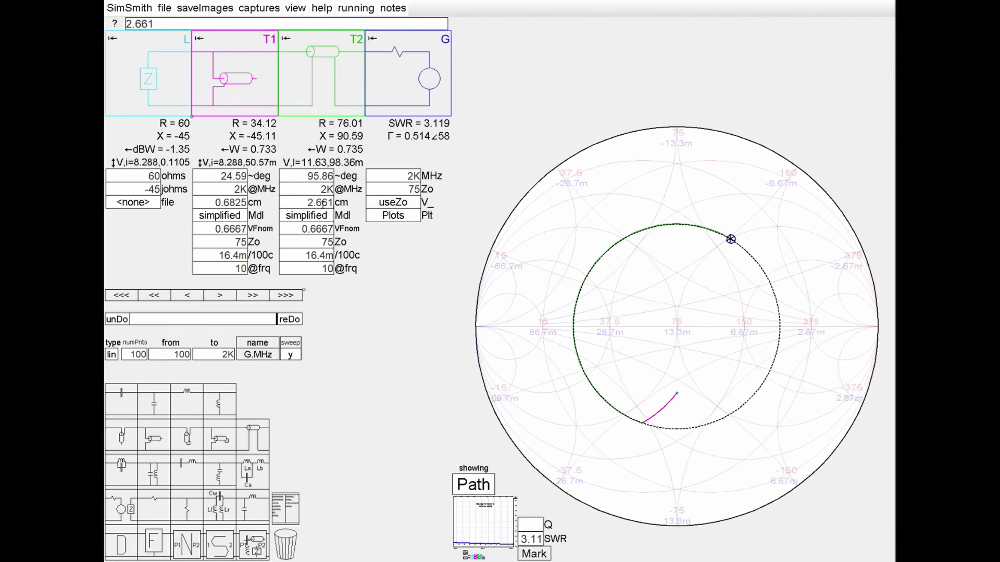